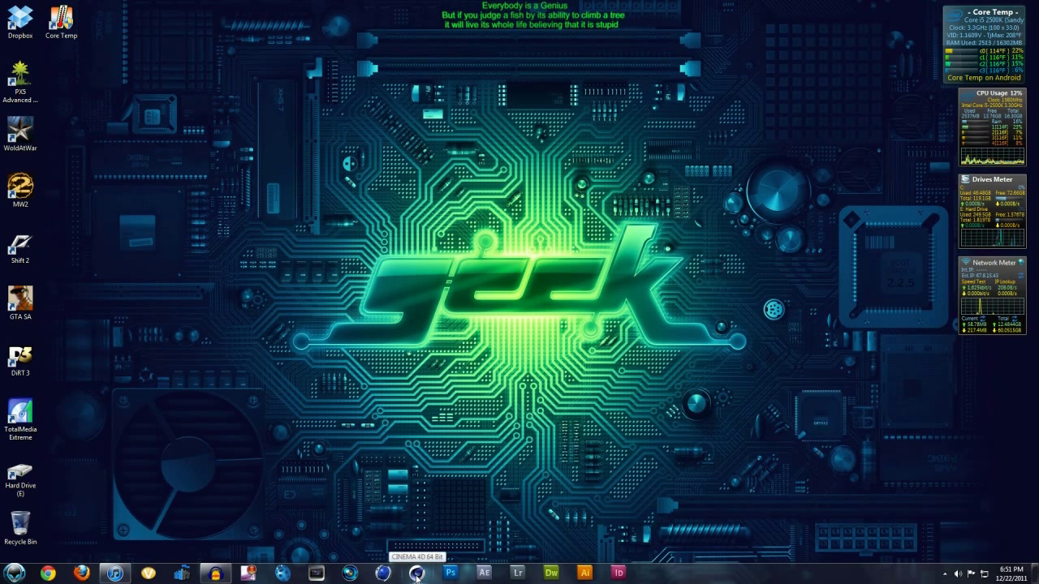
Launch CINEMA 4D 64 Bit and set the render output size to 1280 by 720 pixels.
click(416, 574)
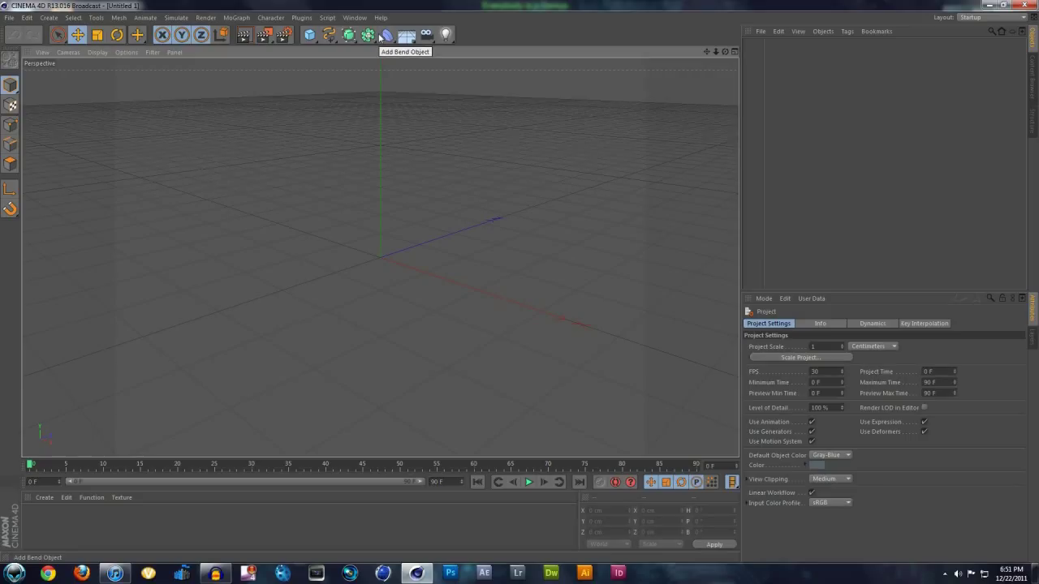
click(285, 35)
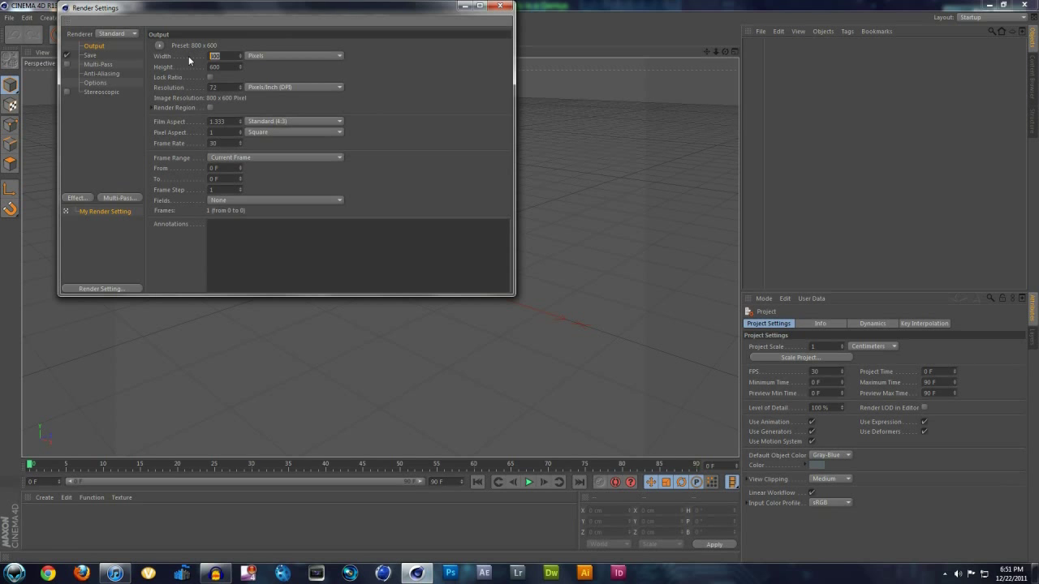
text(1280)
key(Tab)
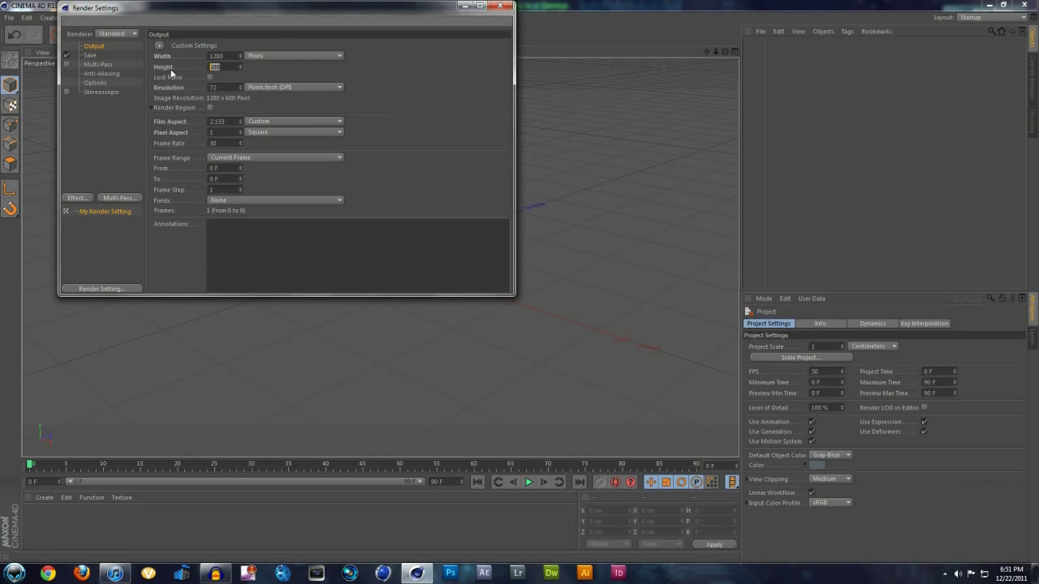
text(720)
click(500, 6)
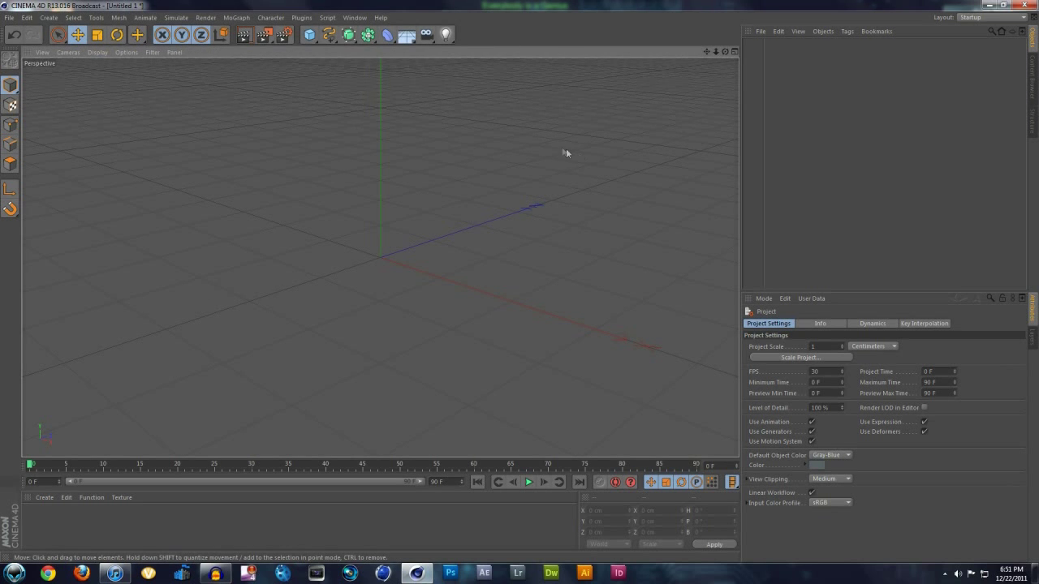
Reopen the render settings, keep the output size in pixels and set the resolution to 74 DPI.
click(285, 37)
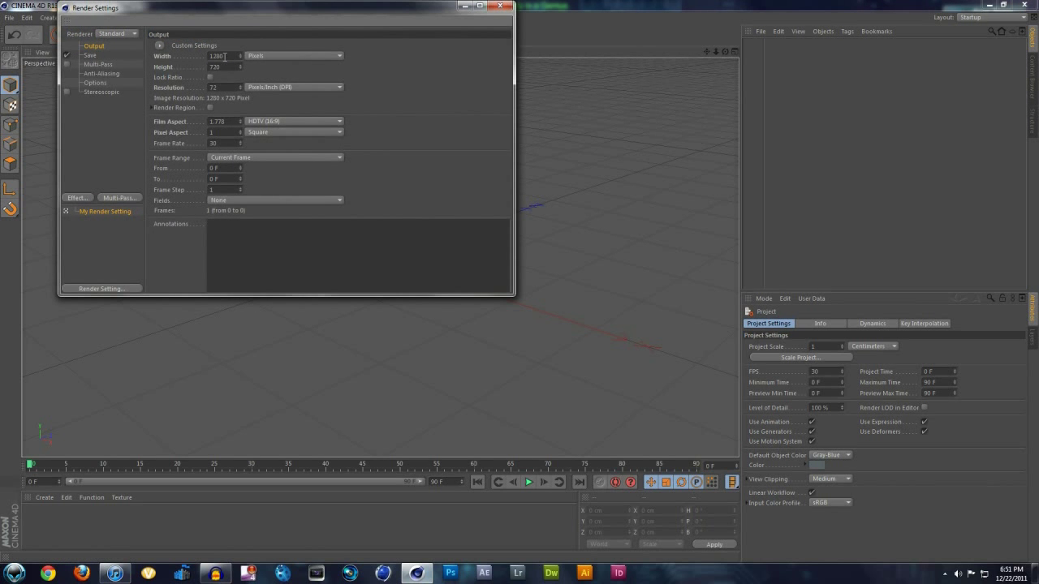
drag(346, 11, 491, 54)
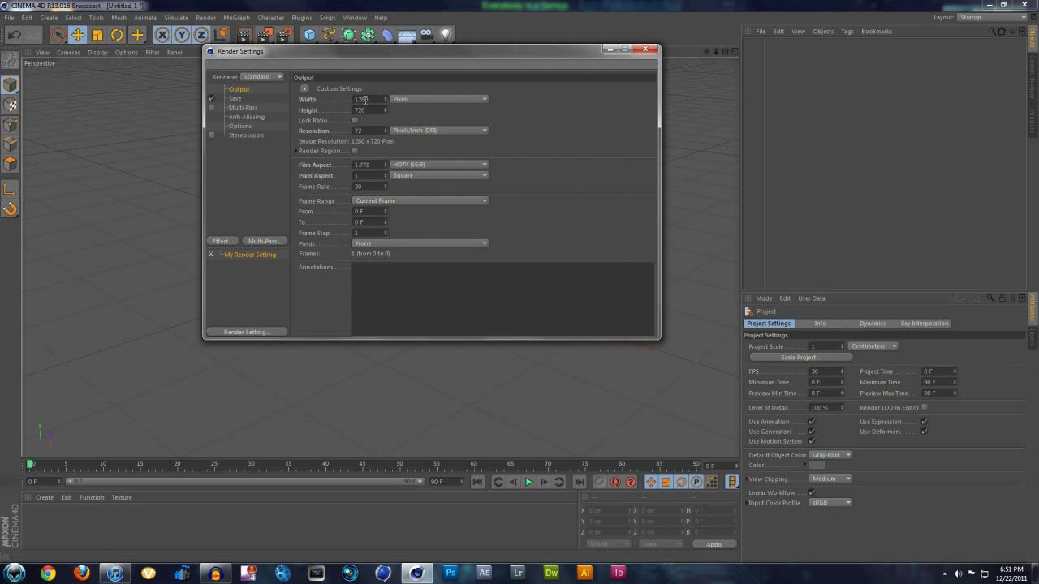
click(396, 100)
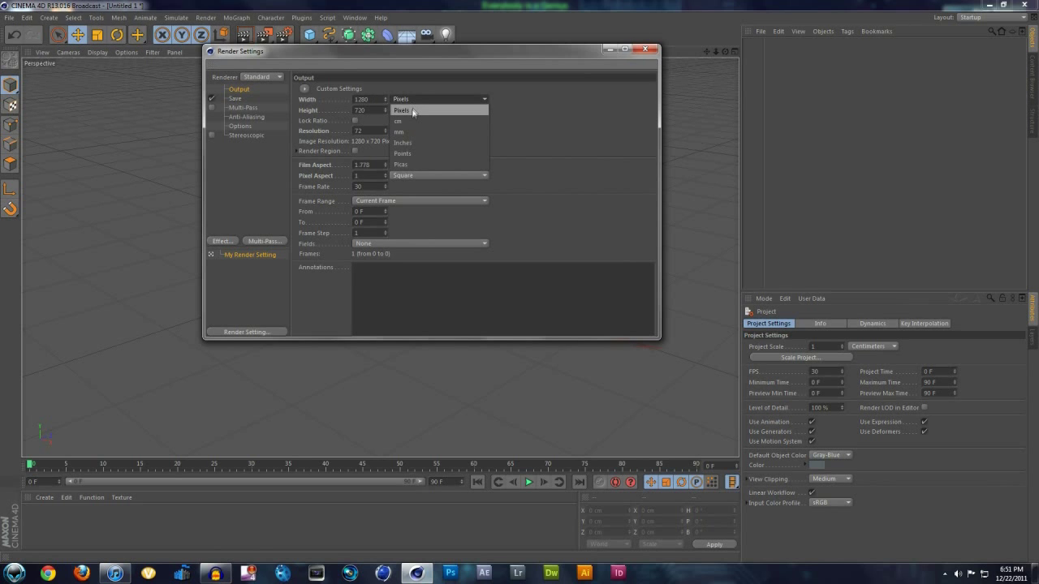
click(411, 109)
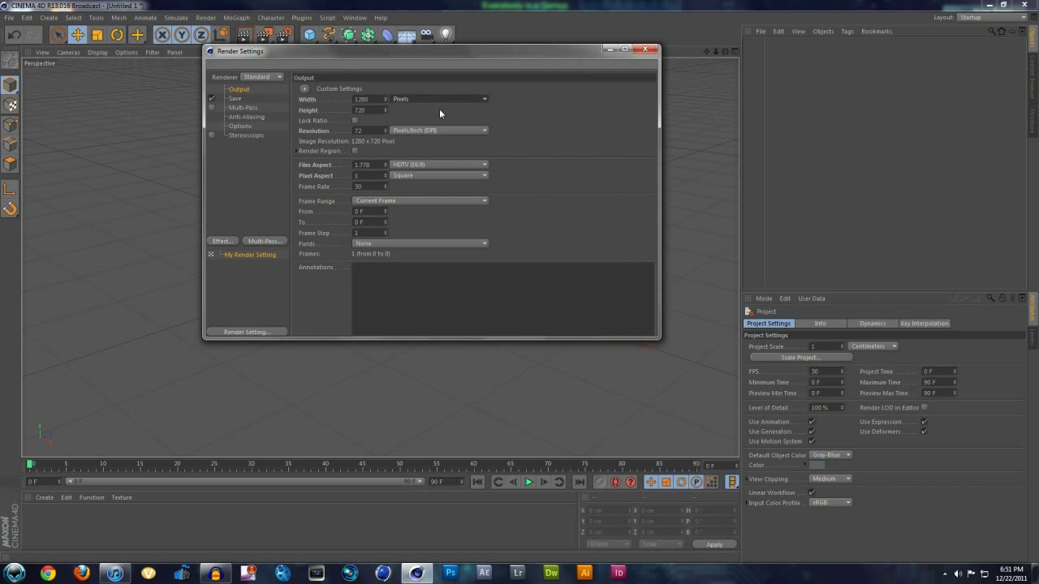
click(385, 133)
click(385, 129)
click(385, 129)
click(385, 129)
Try the Standard (4:3) and Widescreen (14:9) film aspects, and return the output height to 720 pixels.
drag(367, 164, 347, 167)
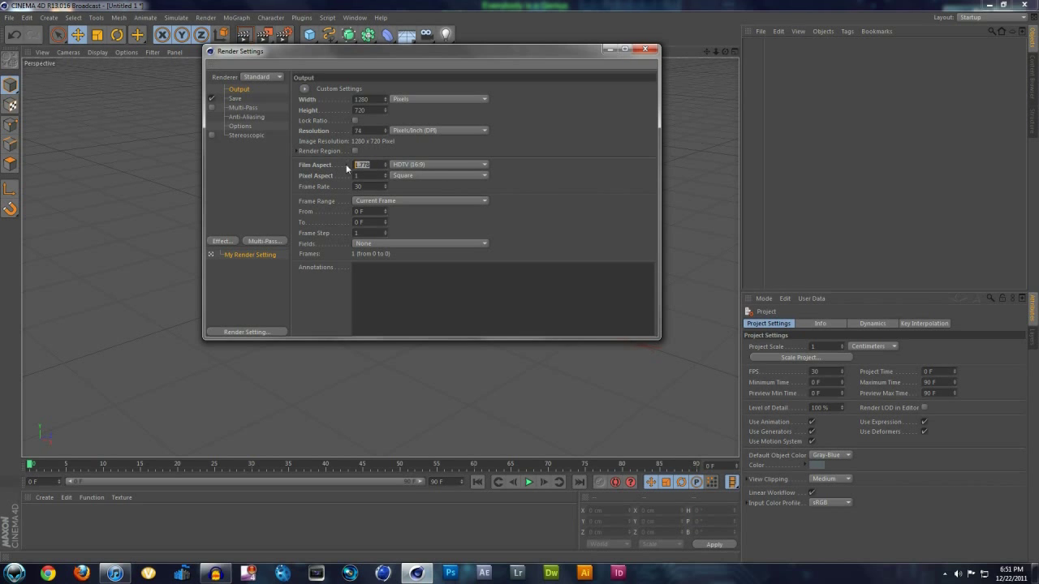
click(419, 165)
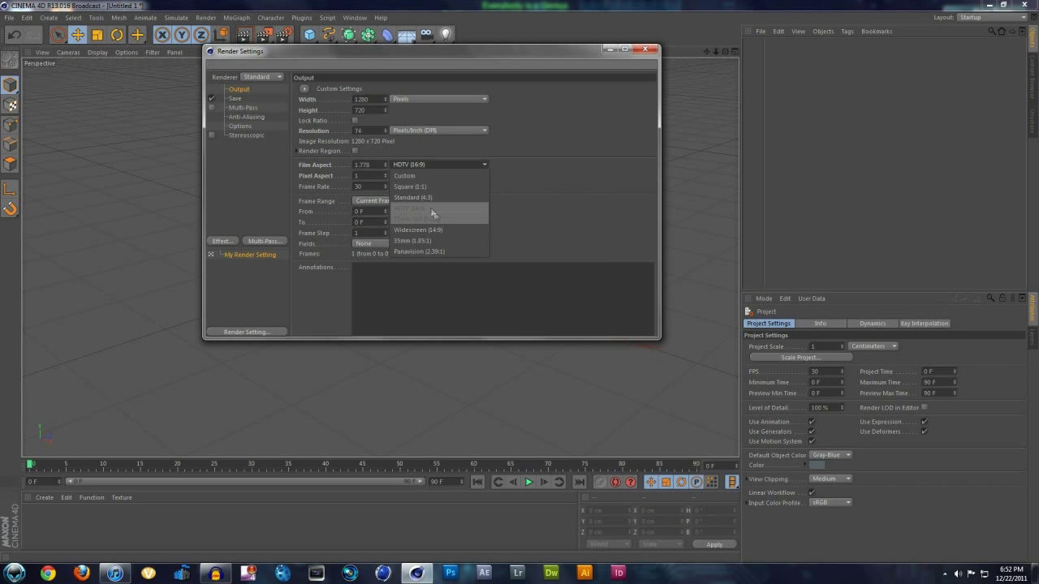
click(422, 197)
click(422, 164)
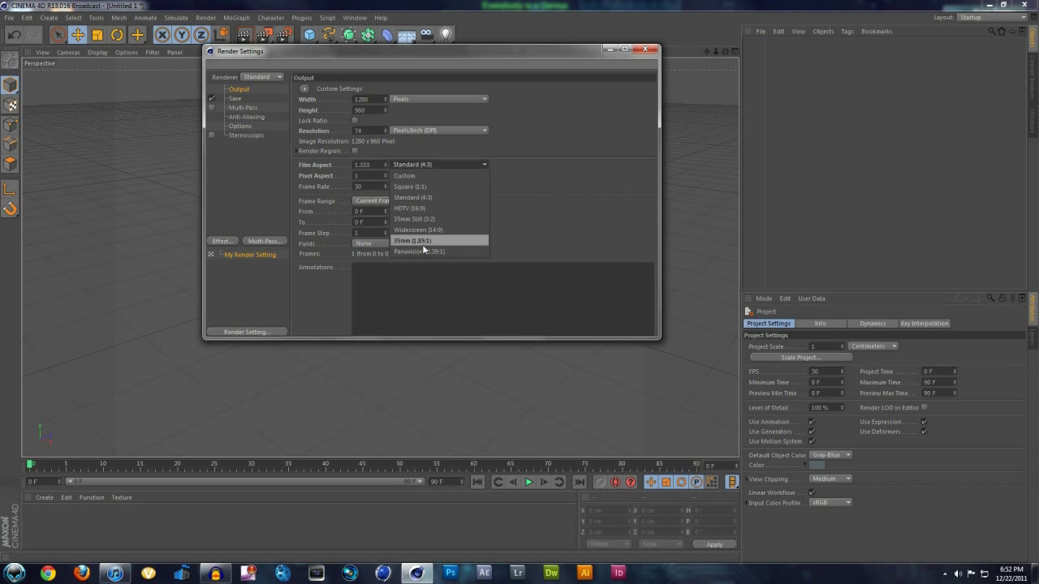
click(422, 231)
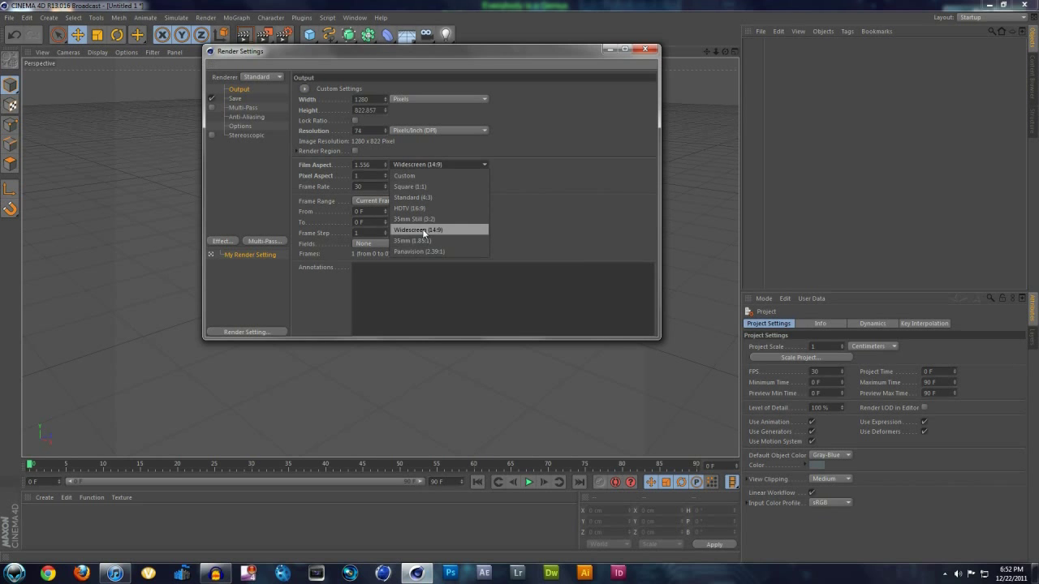
double_click(365, 110)
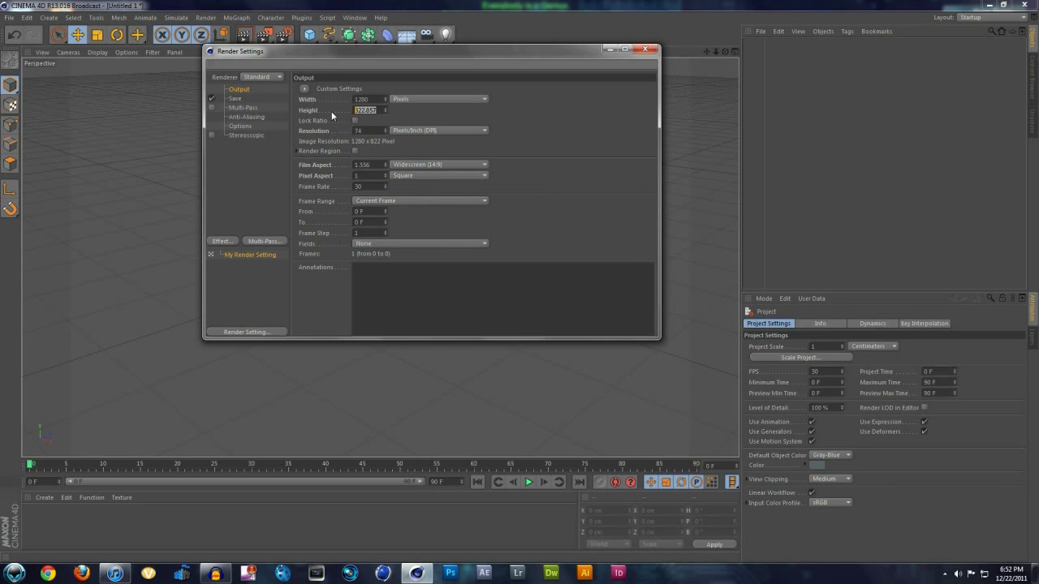
text(720)
key(Return)
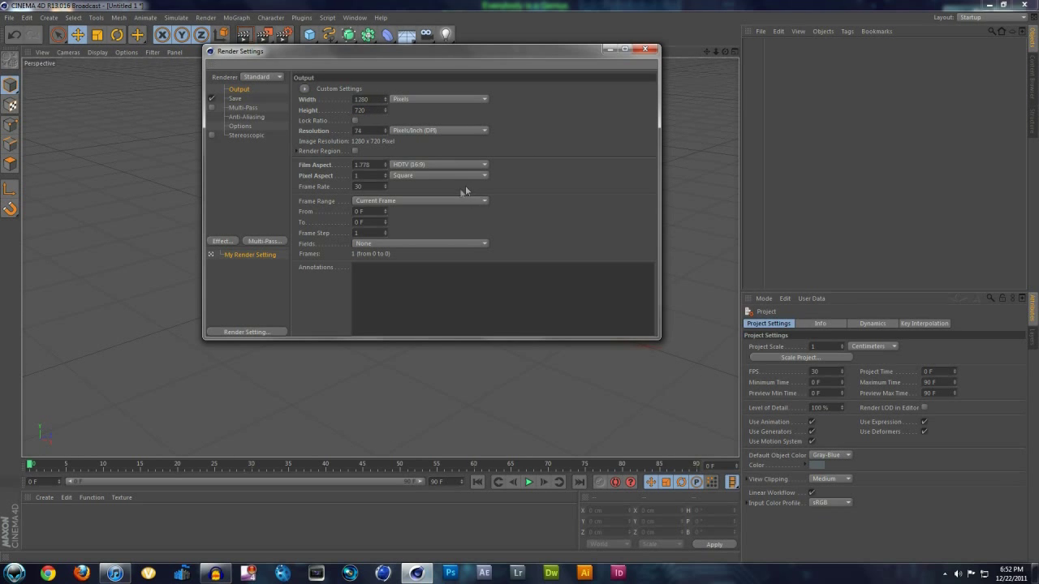
Show the Save render settings and examine the file location browser and the available output formats.
click(364, 209)
drag(386, 63, 411, 67)
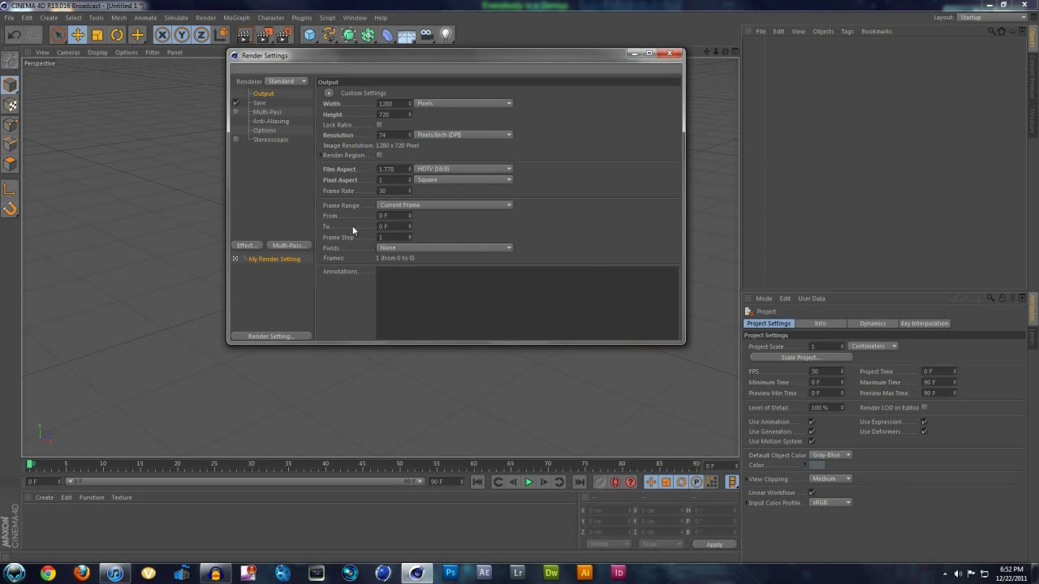
click(262, 103)
click(661, 113)
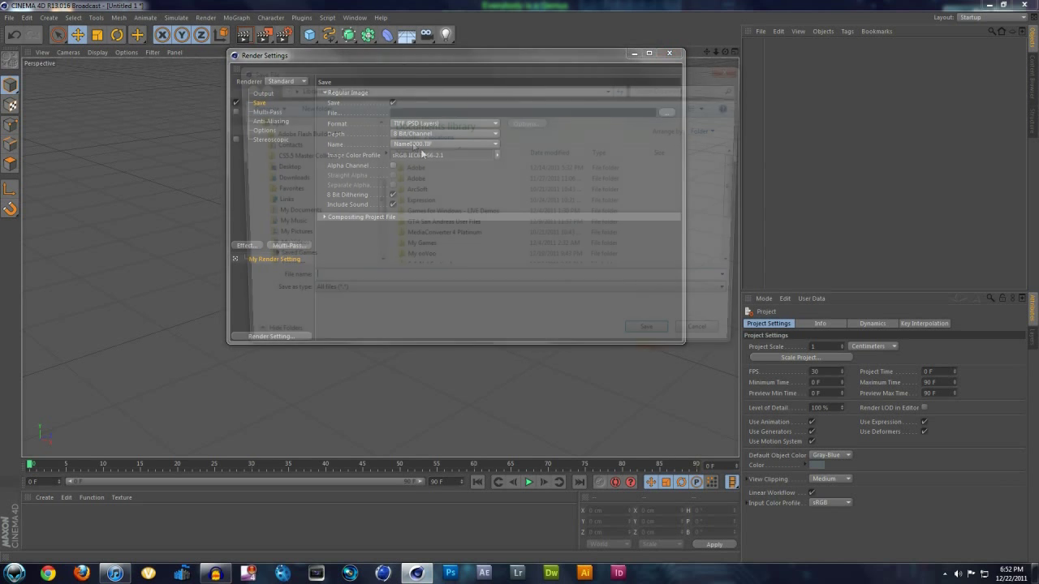
key(Escape)
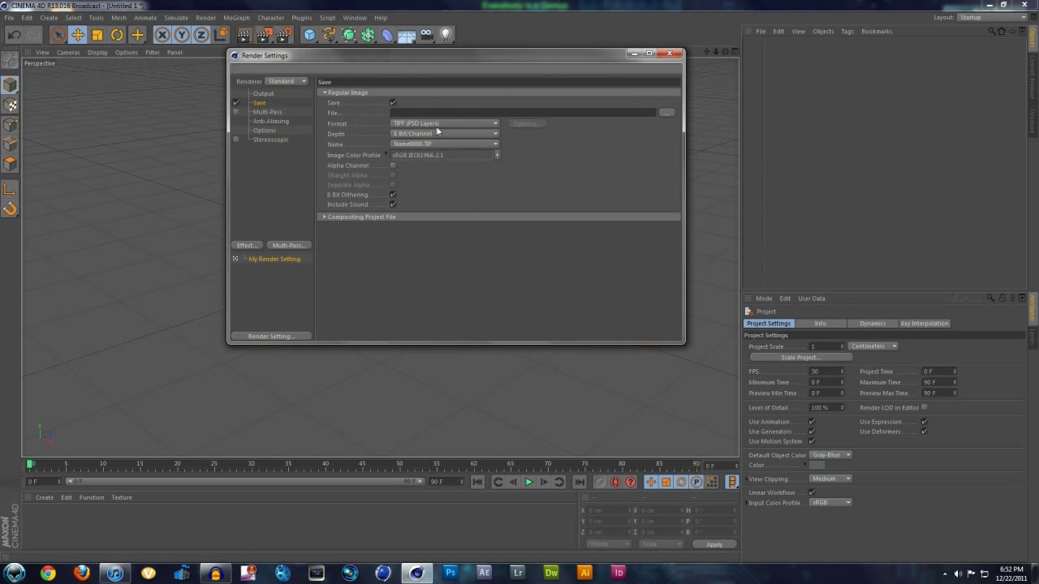
click(435, 126)
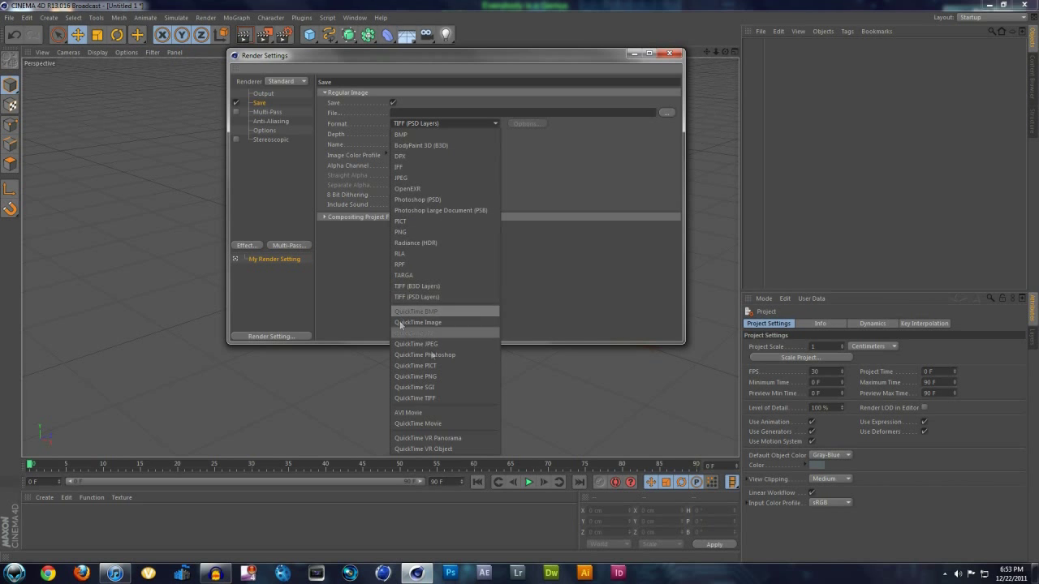
click(534, 383)
Try a save depth of 16 Bit/Channel and the PNG format, switching the alpha channel on and off again.
click(428, 135)
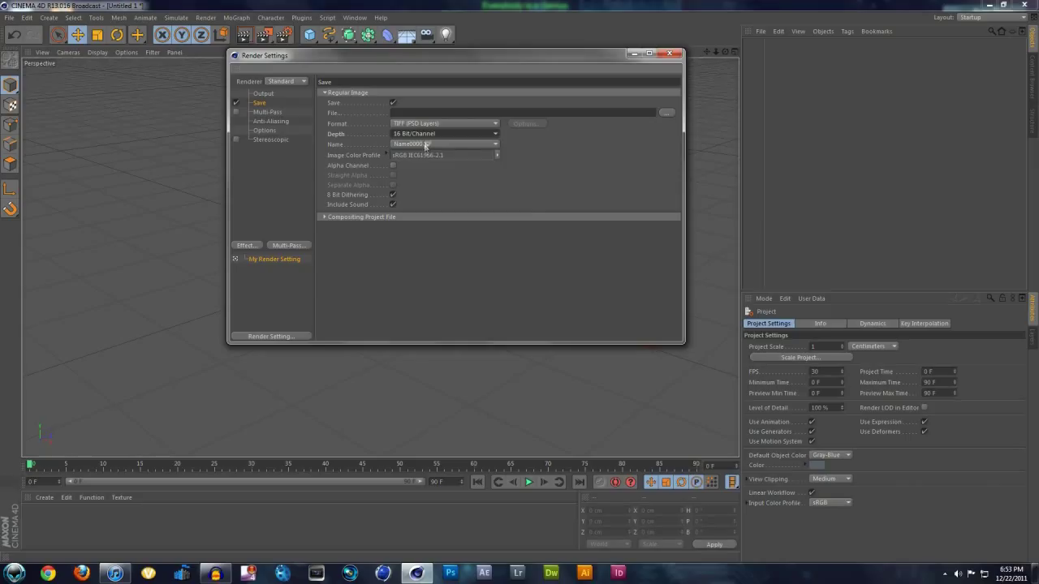
click(428, 145)
click(429, 124)
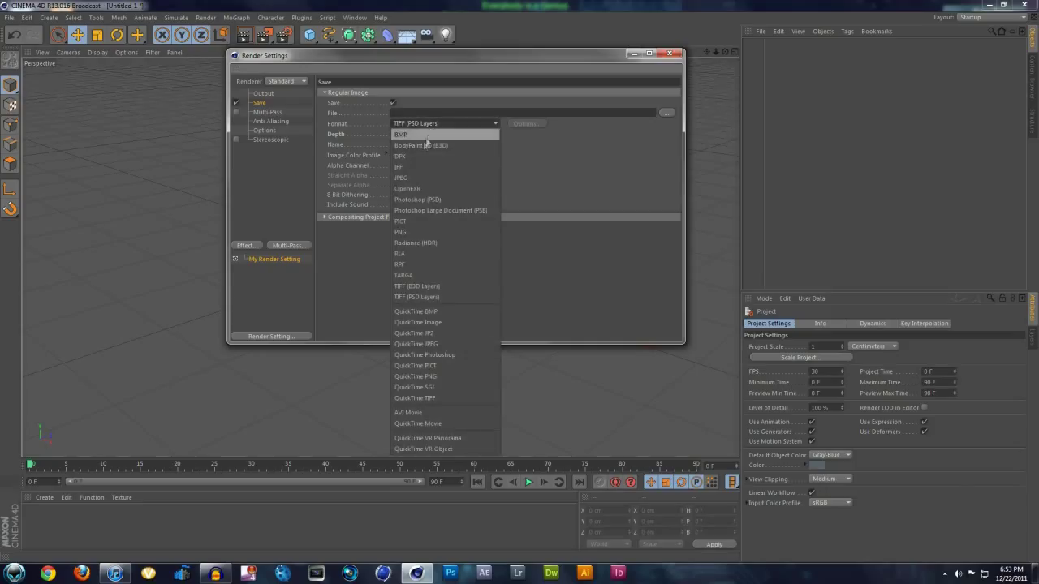
click(406, 232)
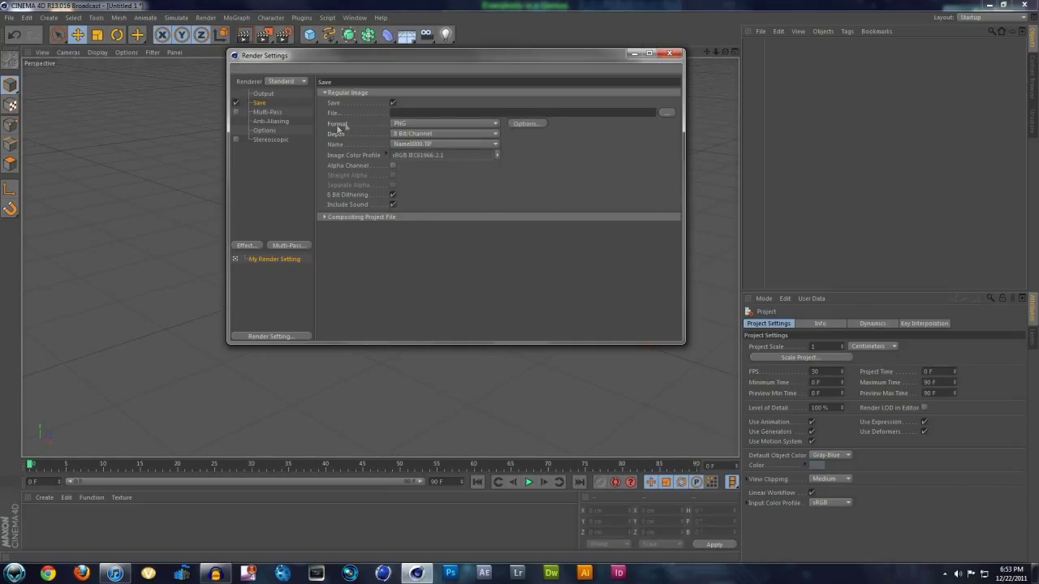
click(393, 166)
click(393, 166)
Try JPEG as the save format and settle on QuickTime Movie instead.
click(411, 123)
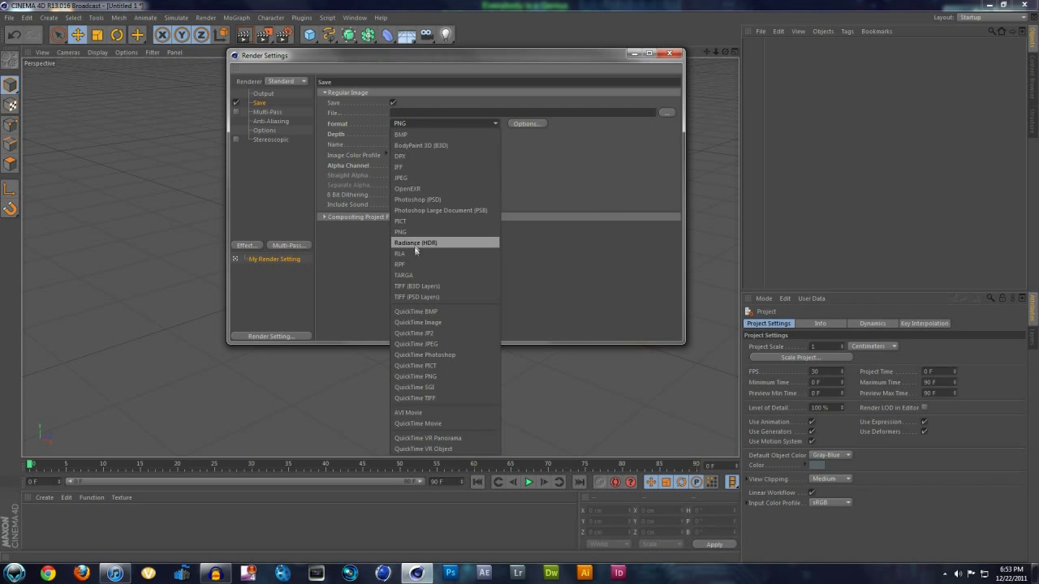
click(409, 178)
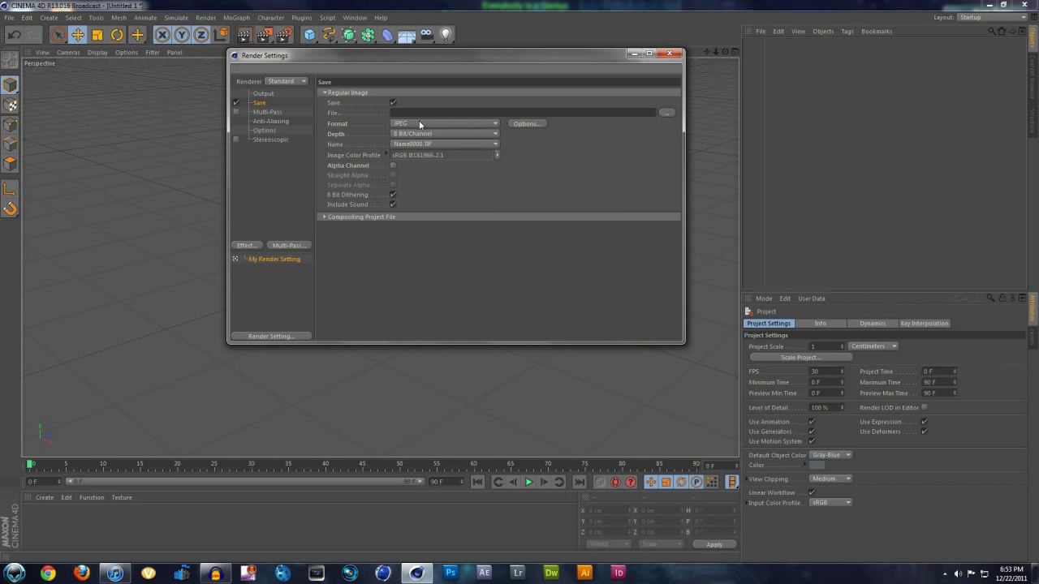
click(417, 122)
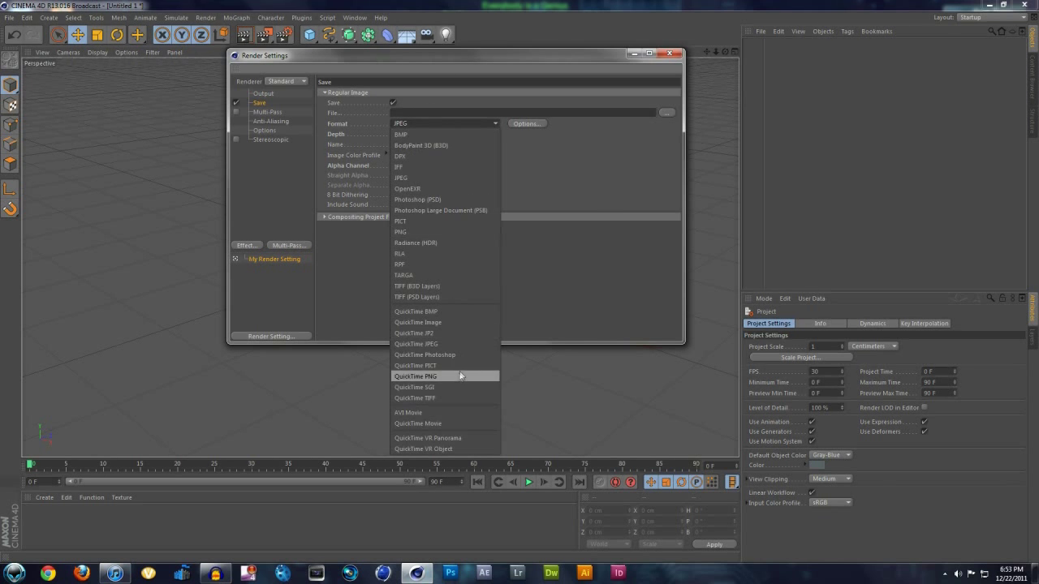
click(432, 422)
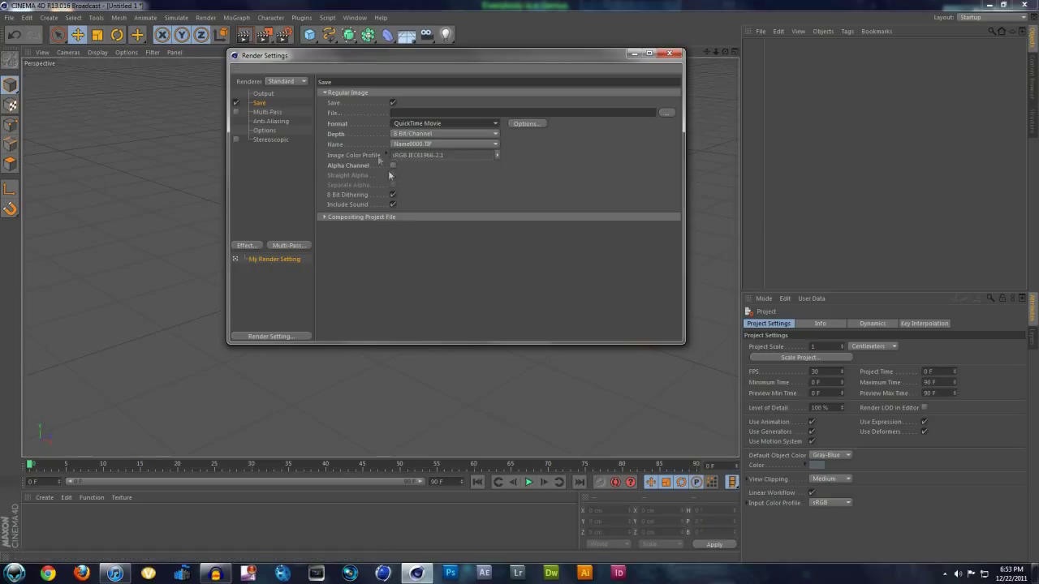
Look over the Multi-Pass settings, and set anti-aliasing to Best with a Min Level of 1x1.
click(273, 113)
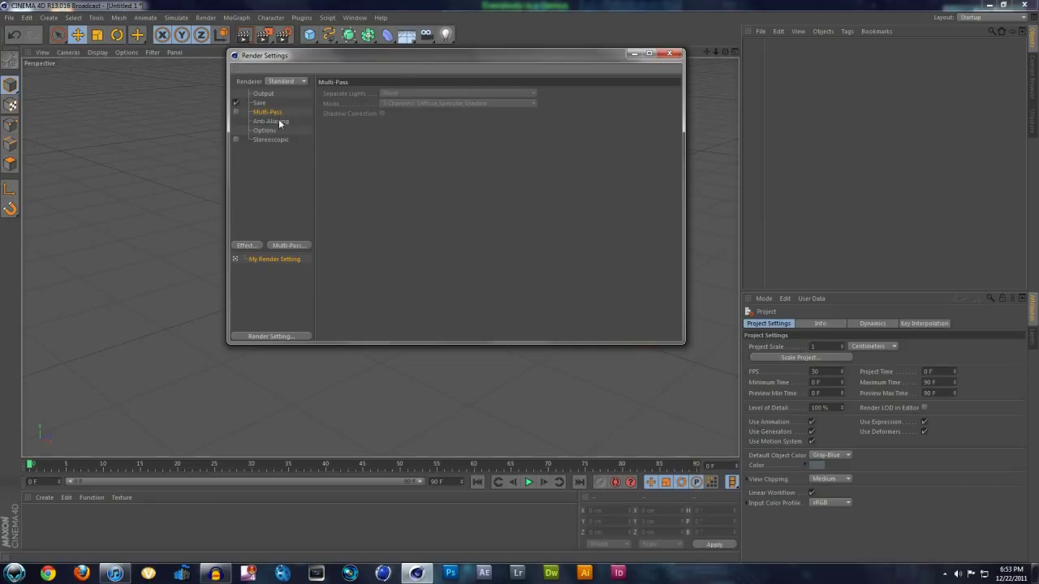
click(279, 122)
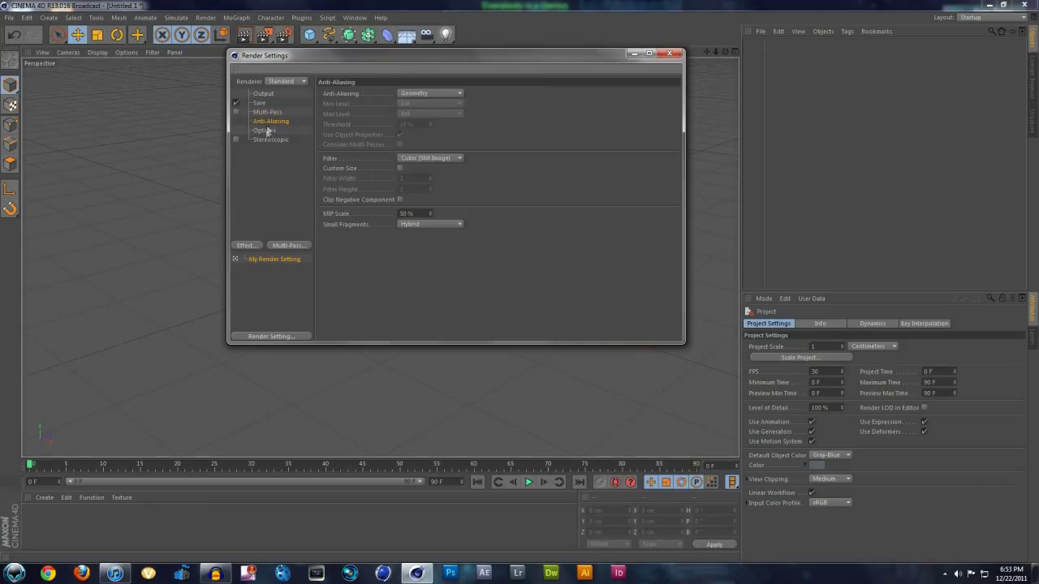
click(404, 93)
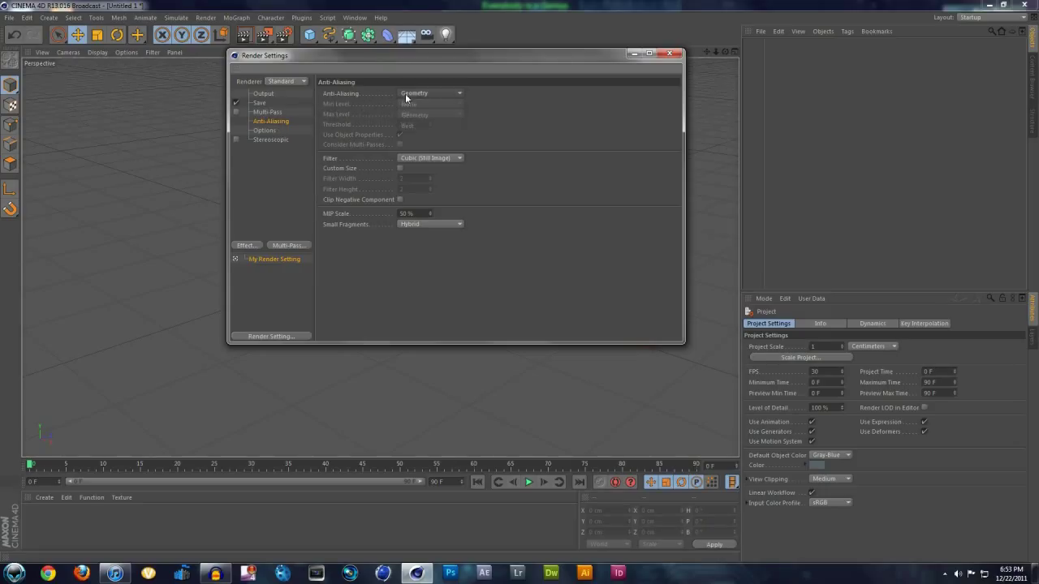
click(422, 114)
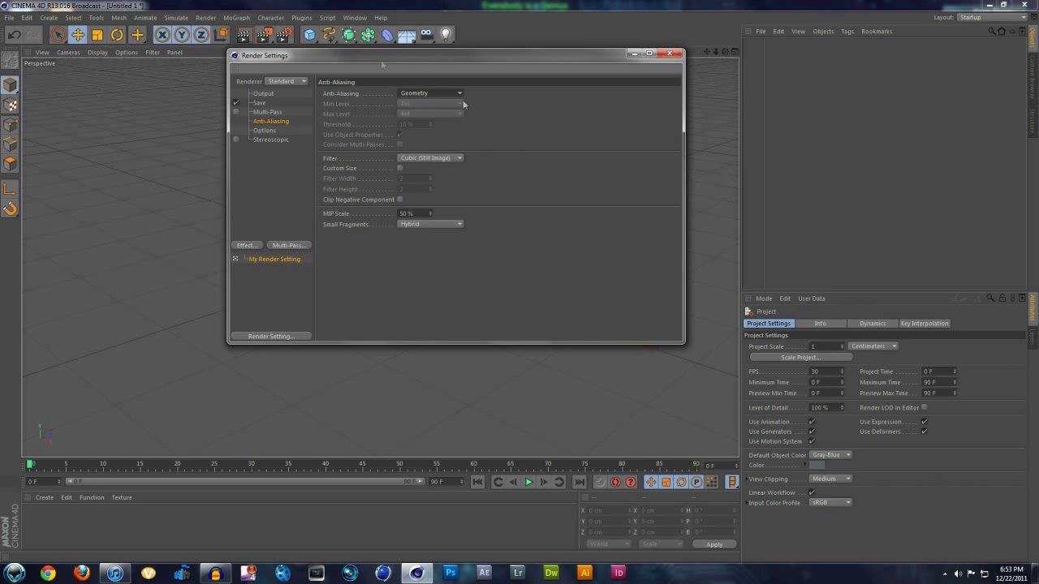
click(412, 93)
click(410, 126)
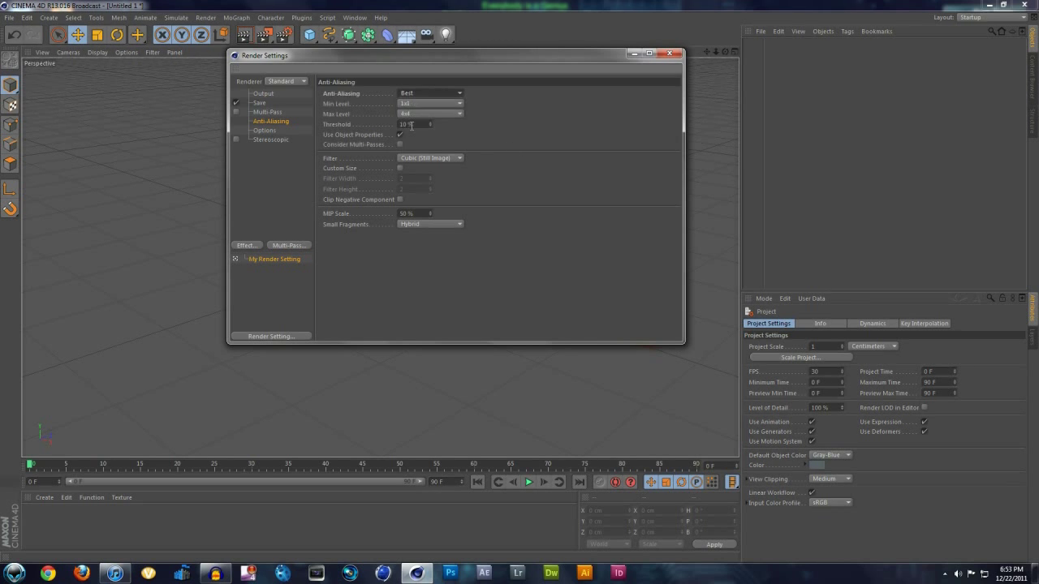
click(414, 104)
click(405, 114)
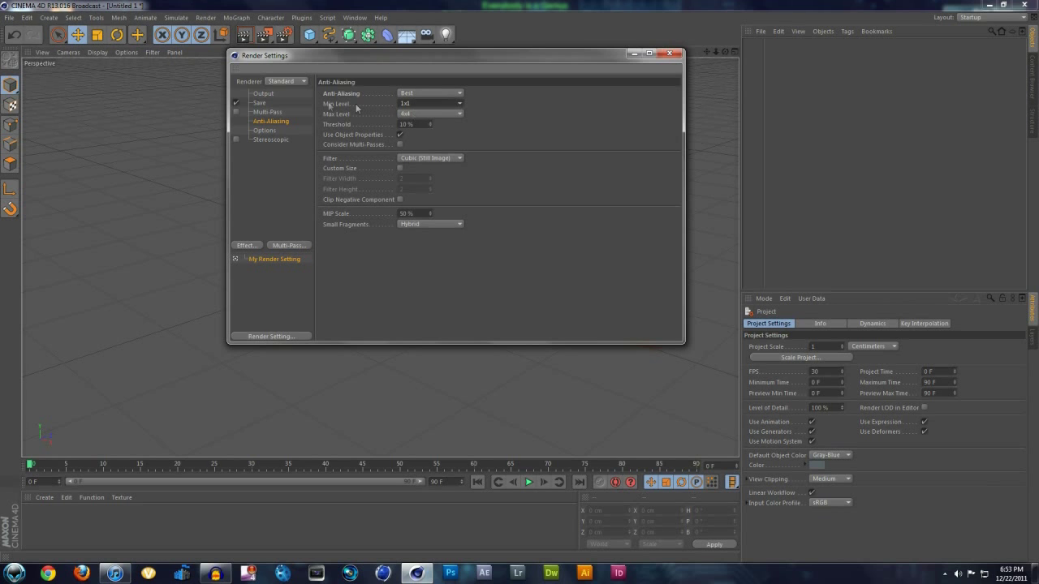
Try 16x16 as the anti-aliasing Max Level and set it back to 4x4.
click(418, 113)
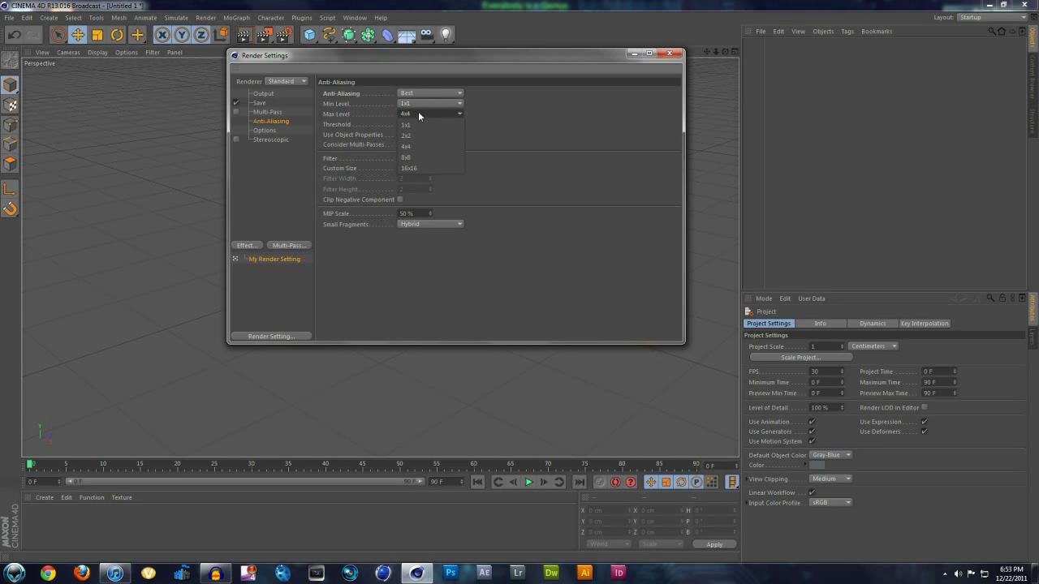
click(415, 168)
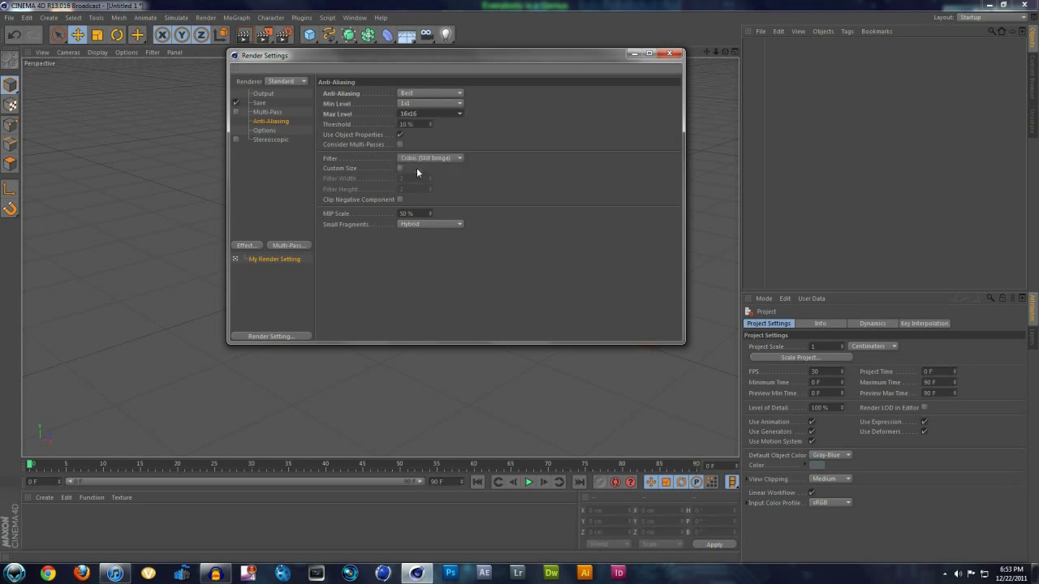
click(430, 113)
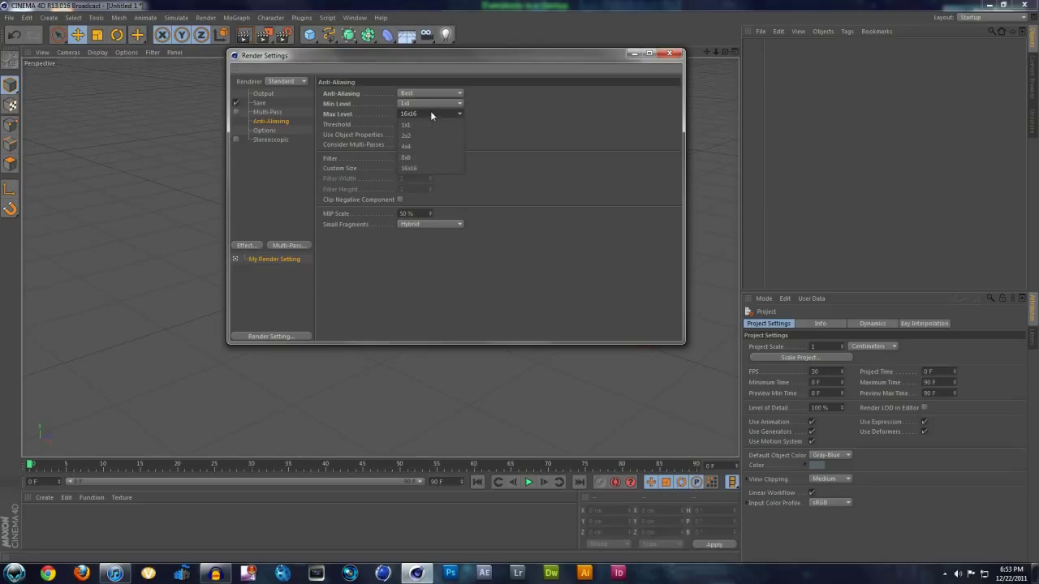
click(418, 149)
Try 8x8, 1x1 and 4x4 as the anti-aliasing Max Level and settle on 16x16.
click(418, 115)
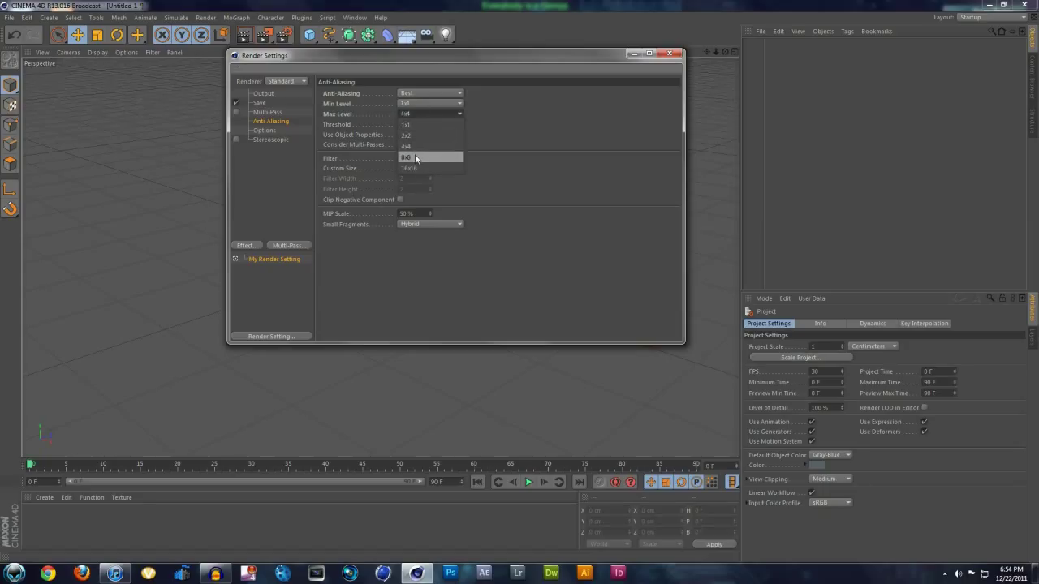
click(415, 157)
click(433, 116)
click(431, 127)
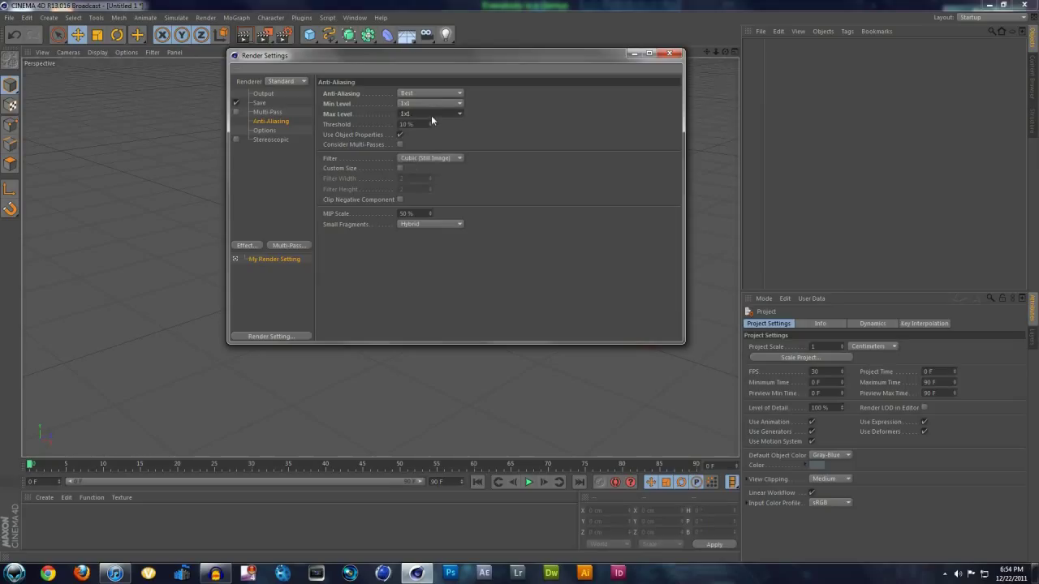
click(431, 116)
click(422, 145)
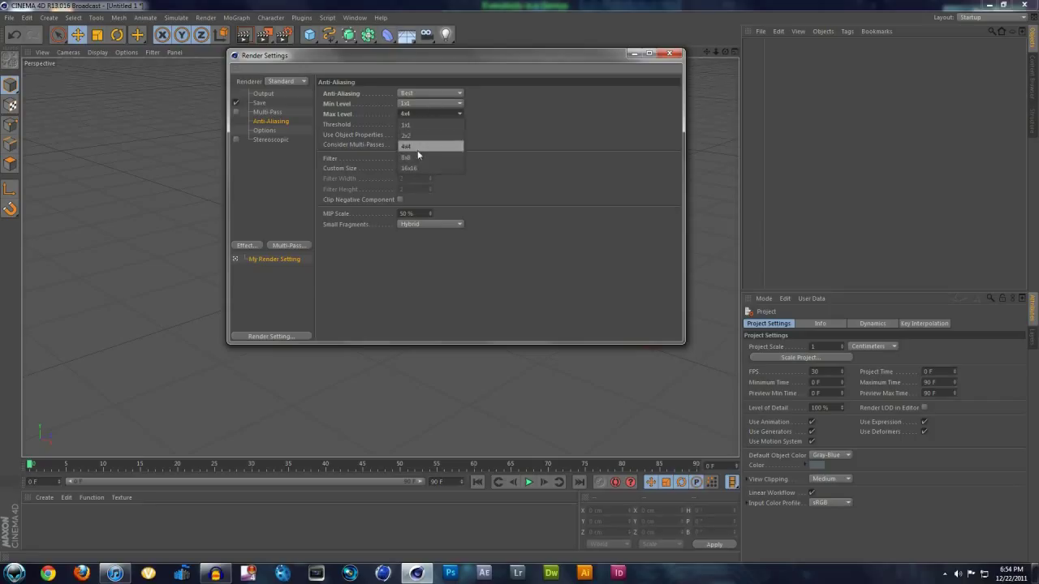
click(418, 157)
click(429, 115)
click(430, 167)
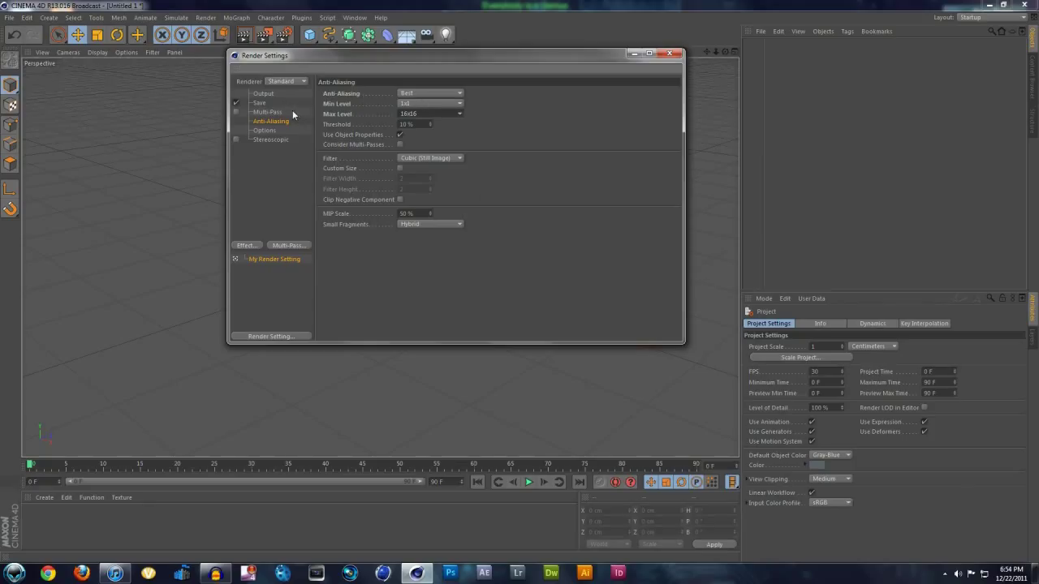
Look over the render Options, Stereoscopic and Output settings, and close the render settings.
click(273, 130)
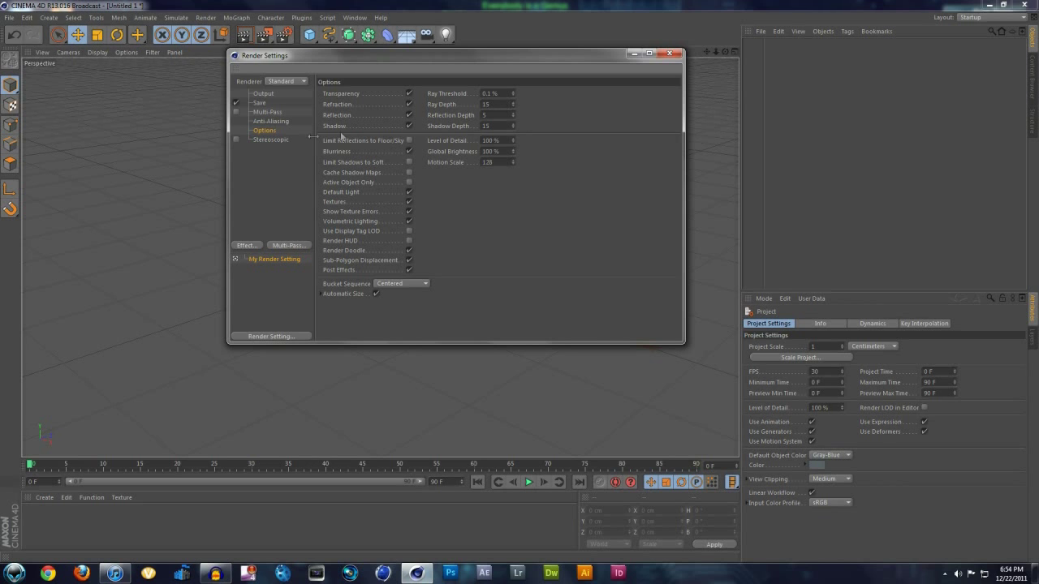
click(281, 139)
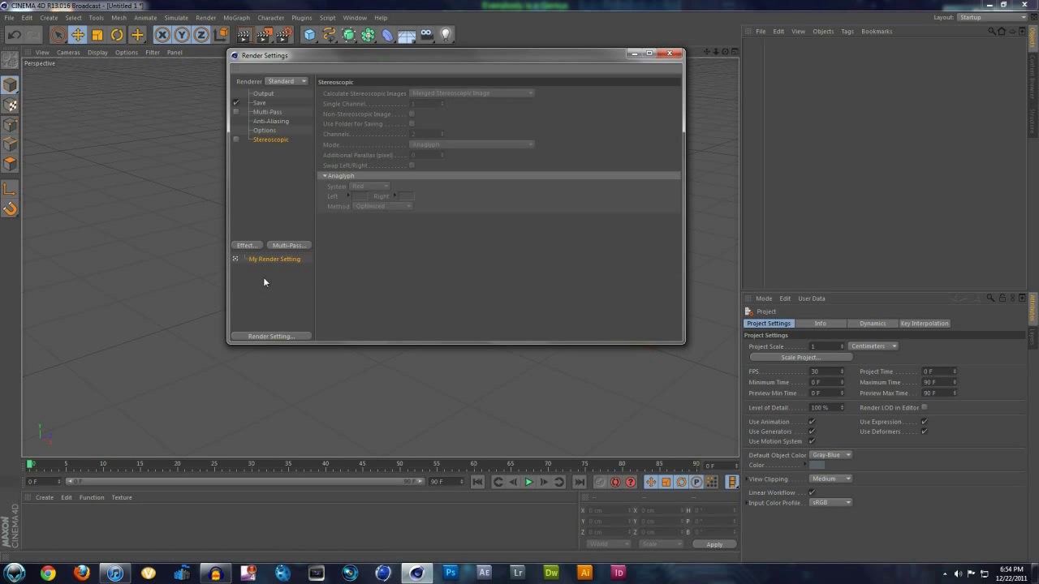
click(267, 94)
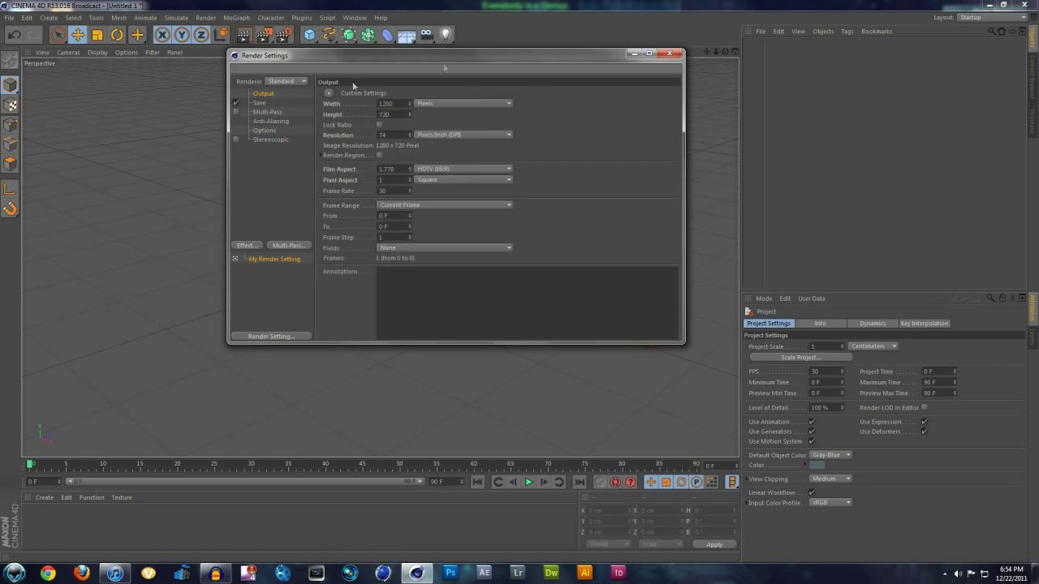
click(667, 55)
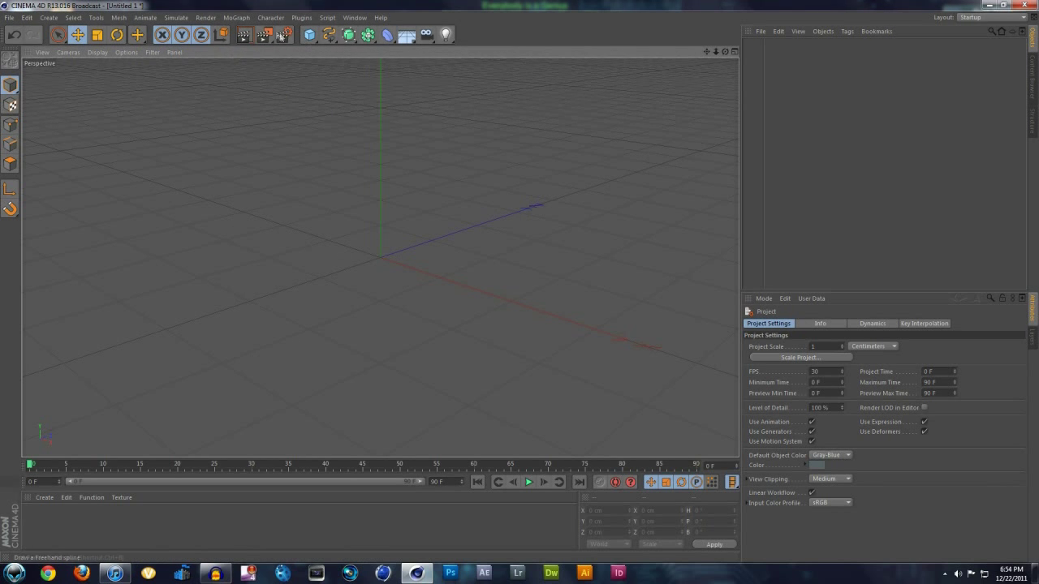